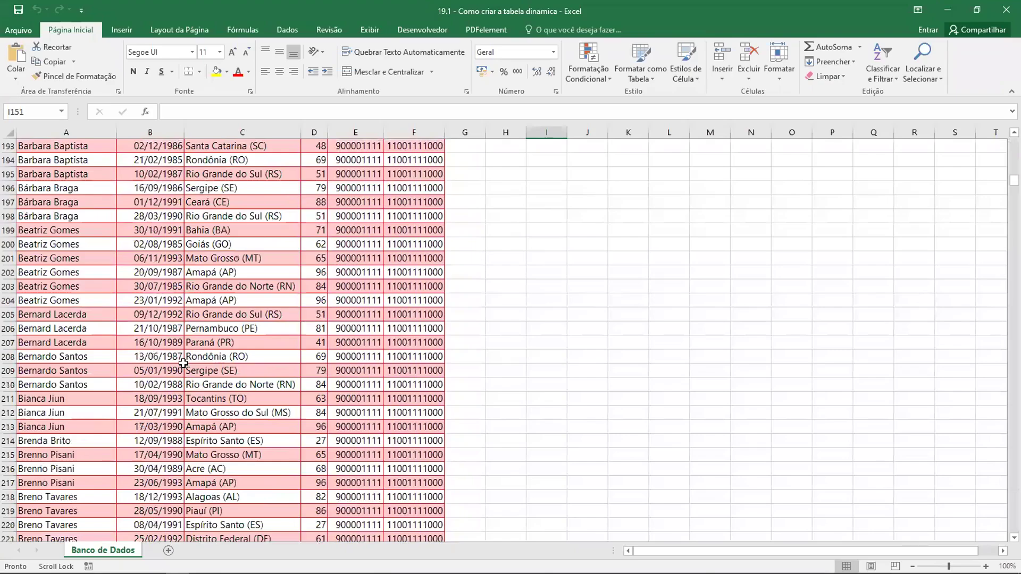
Examine the employee records and the title and column headings of the source table
{"action": "scroll", "coordinate": [183, 363], "scroll_direction": "down", "scroll_amount": 16}
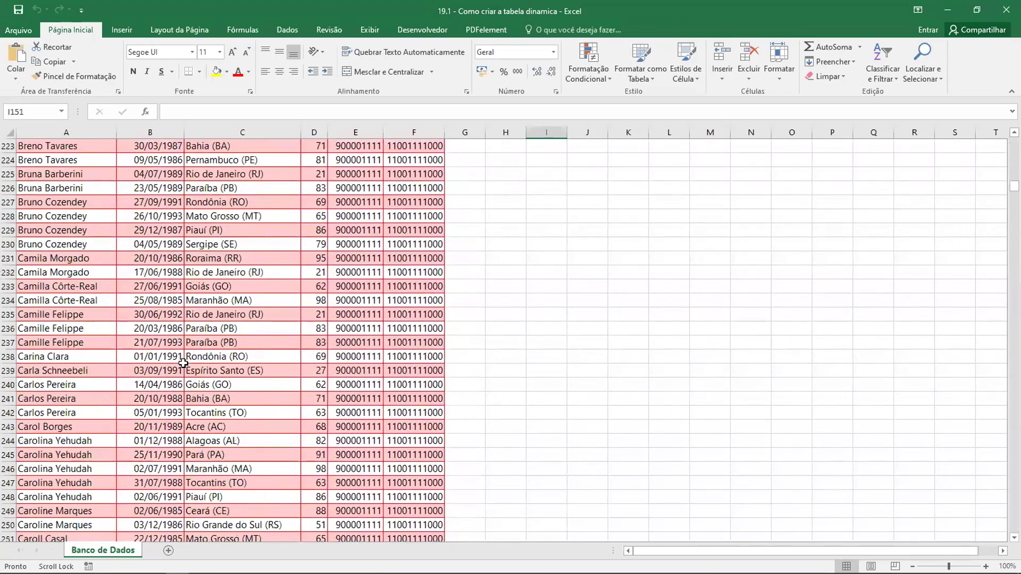
{"action": "scroll", "coordinate": [183, 363], "scroll_direction": "down", "scroll_amount": 20}
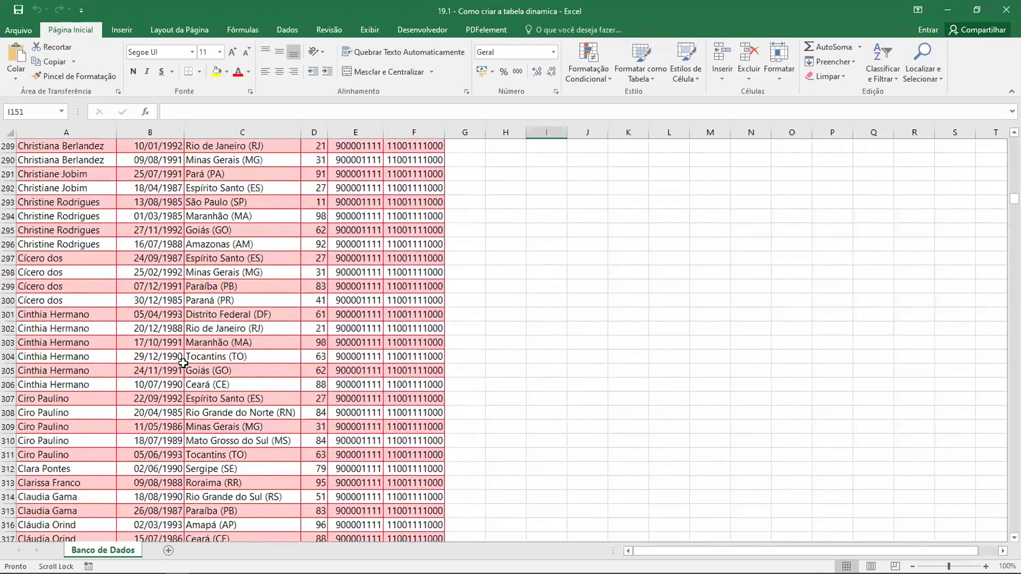
{"action": "scroll", "coordinate": [183, 363], "scroll_direction": "down", "scroll_amount": 3}
{"action": "scroll", "coordinate": [183, 364], "scroll_direction": "up", "scroll_amount": 20}
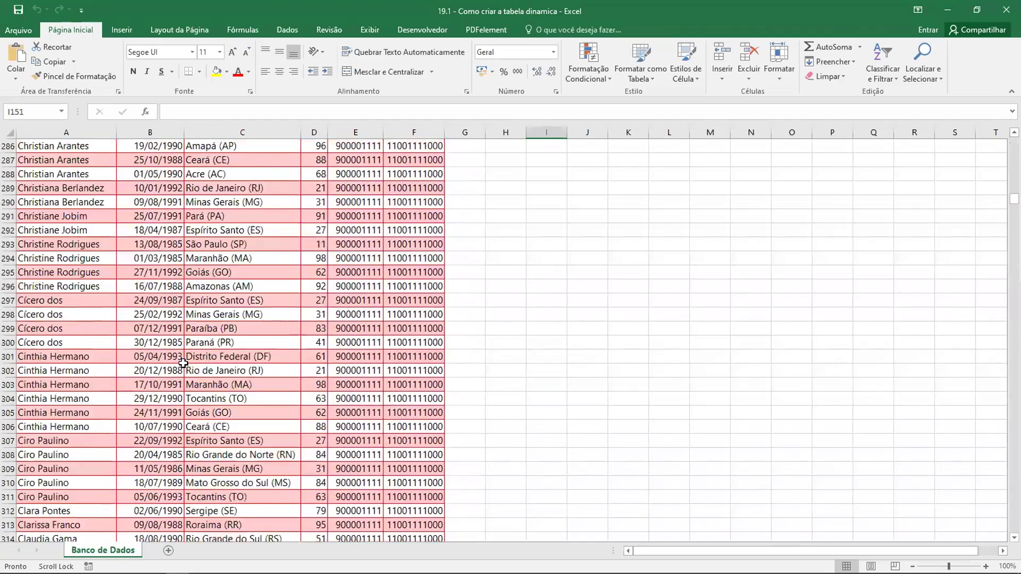
{"action": "scroll", "coordinate": [183, 363], "scroll_direction": "up", "scroll_amount": 20}
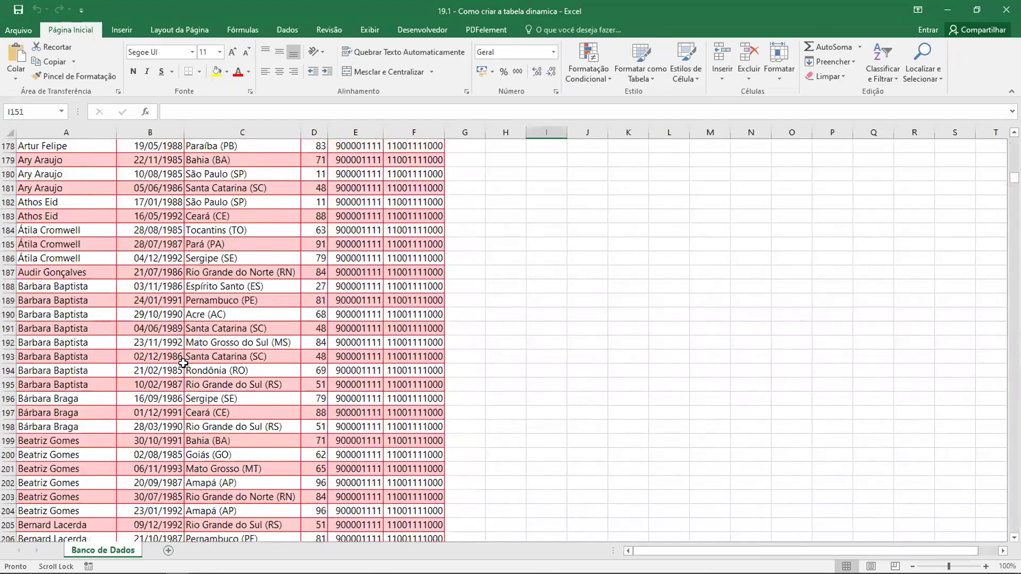
{"action": "scroll", "coordinate": [183, 364], "scroll_direction": "up", "scroll_amount": 11}
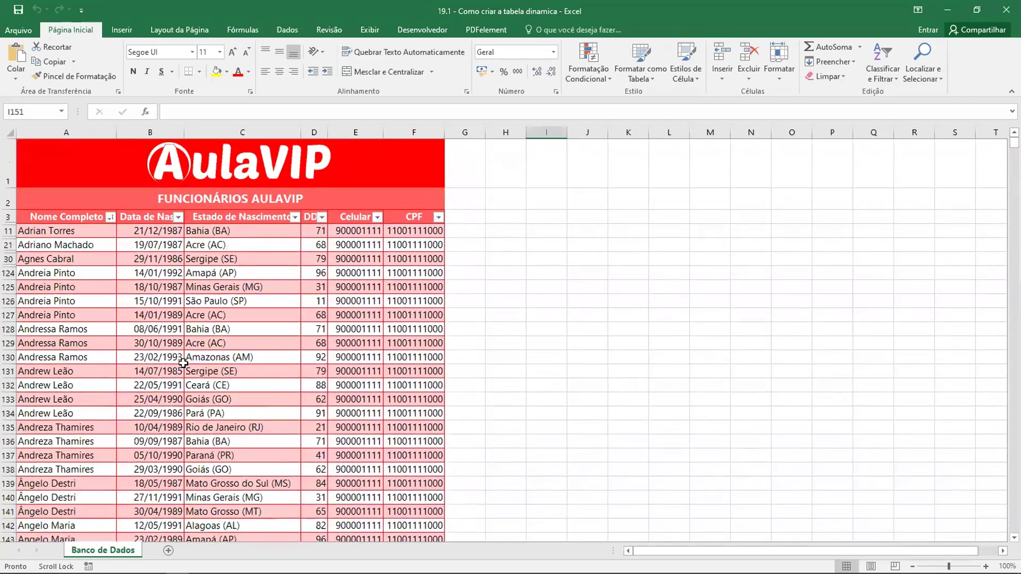
{"action": "left_click", "coordinate": [126, 201]}
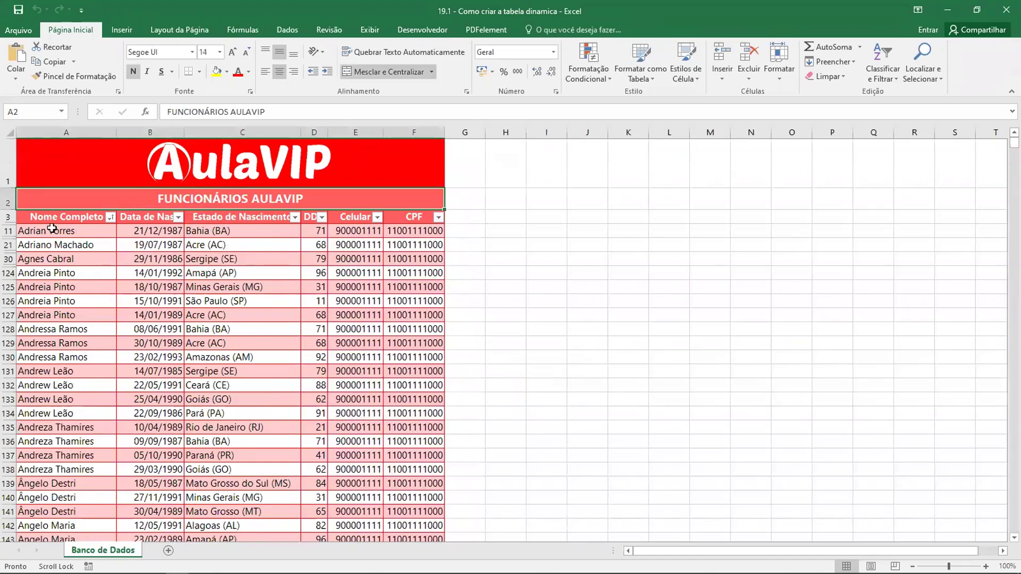
{"action": "left_click", "coordinate": [27, 216]}
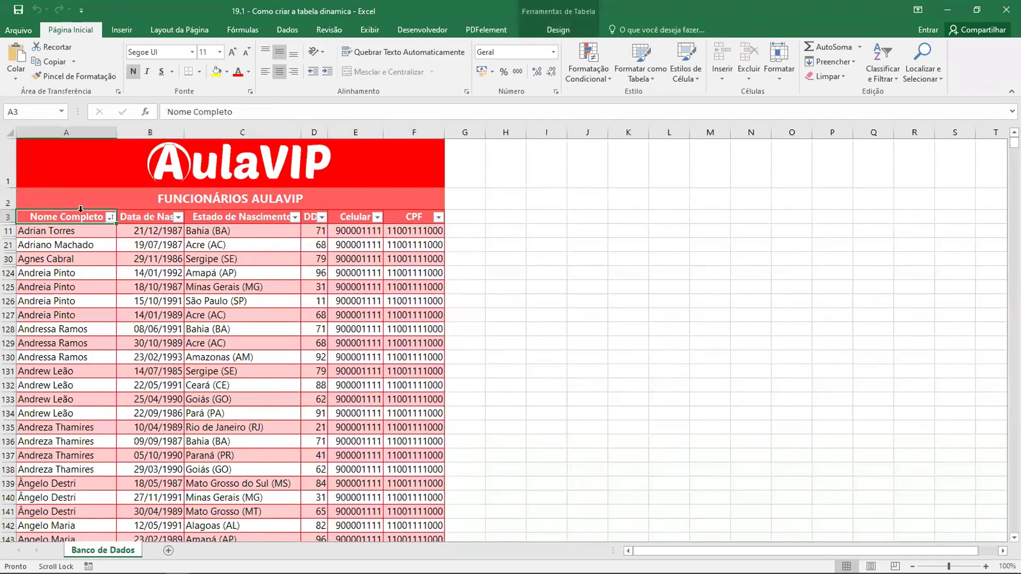
{"action": "left_click", "coordinate": [150, 217]}
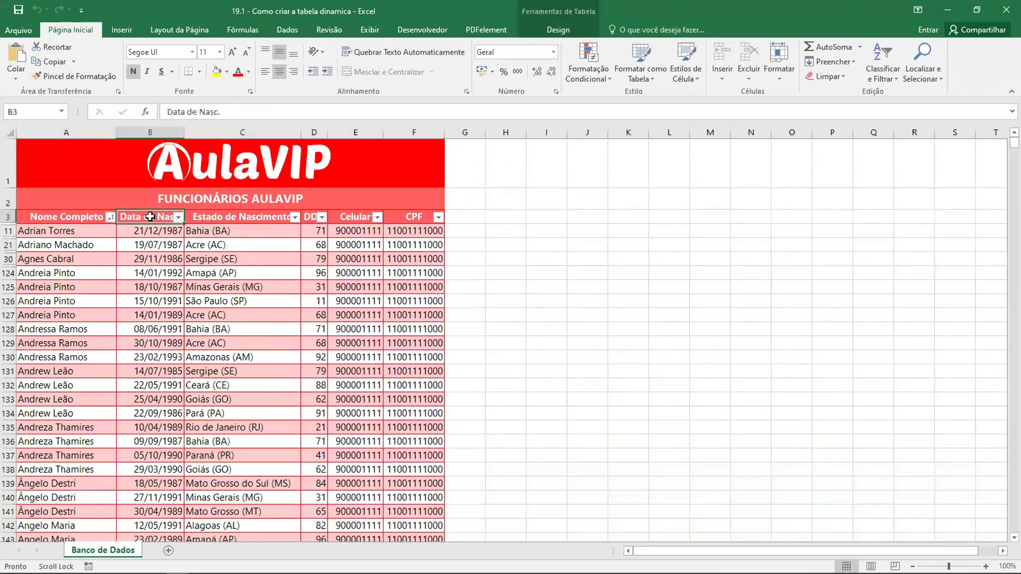
{"action": "left_click", "coordinate": [222, 219]}
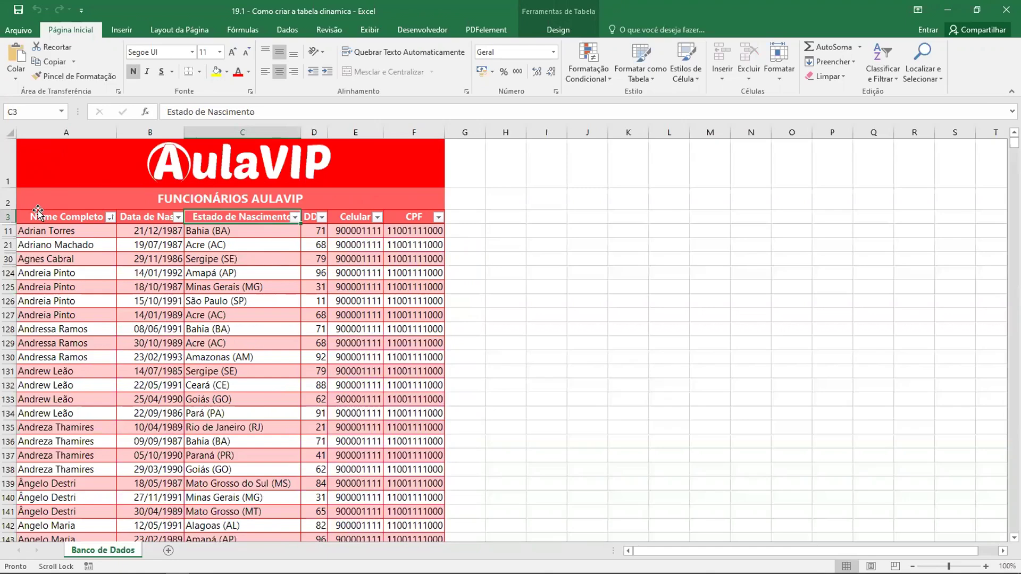
Select the entire employee table from the Nome Completo heading through the CPF column, down to the last record
{"action": "left_click", "coordinate": [24, 217]}
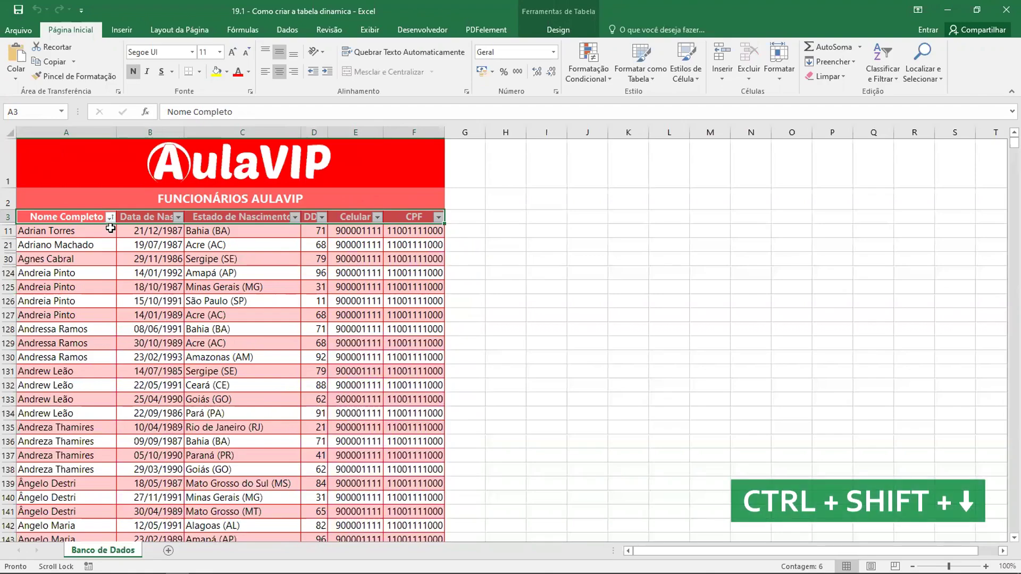
{"action": "key", "text": "ctrl+shift+Down"}
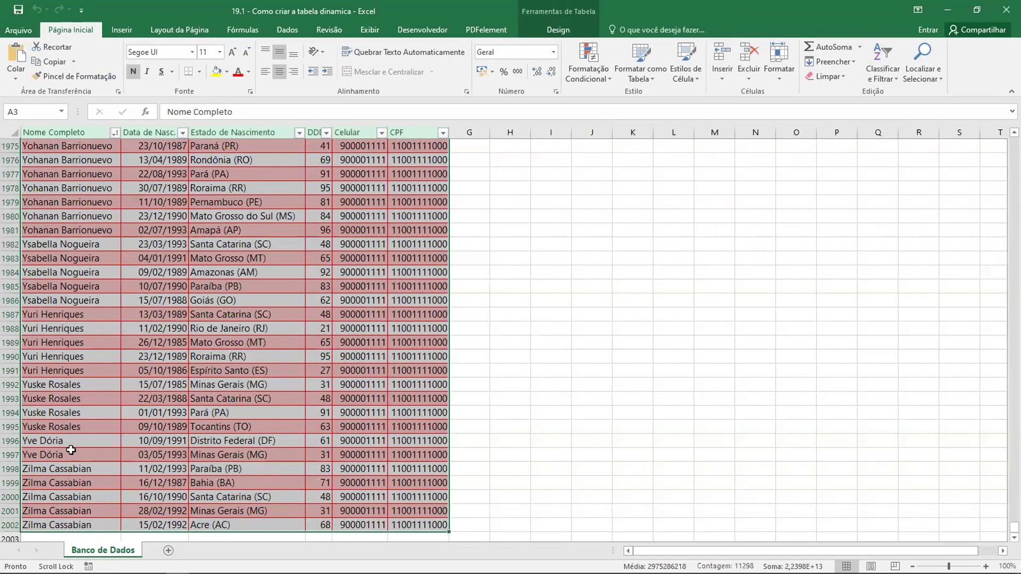
{"action": "scroll", "coordinate": [106, 330], "scroll_direction": "up", "scroll_amount": 14}
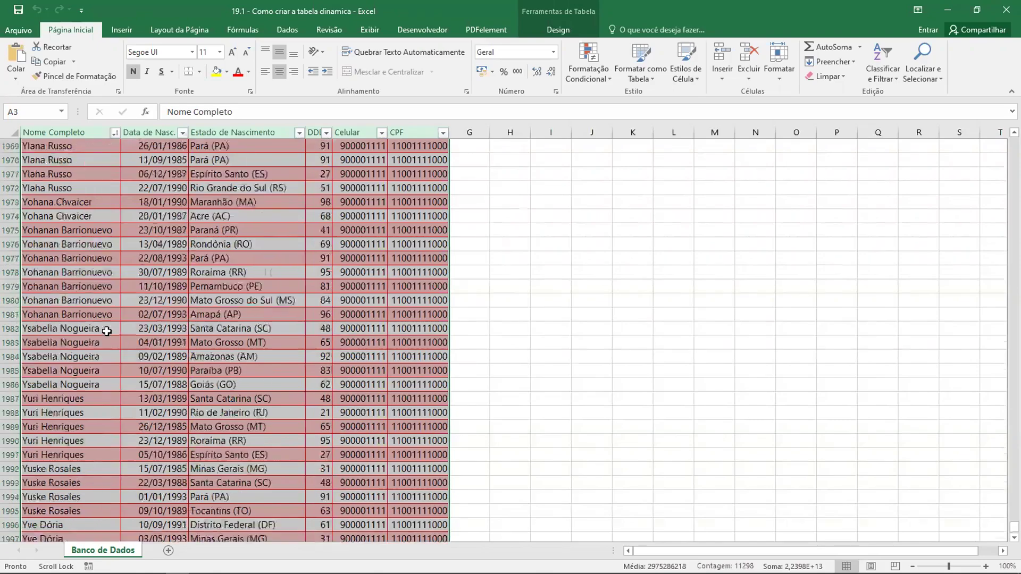
{"action": "scroll", "coordinate": [106, 331], "scroll_direction": "up", "scroll_amount": 10}
{"action": "scroll", "coordinate": [107, 331], "scroll_direction": "down", "scroll_amount": 10}
{"action": "scroll", "coordinate": [107, 331], "scroll_direction": "down", "scroll_amount": 16}
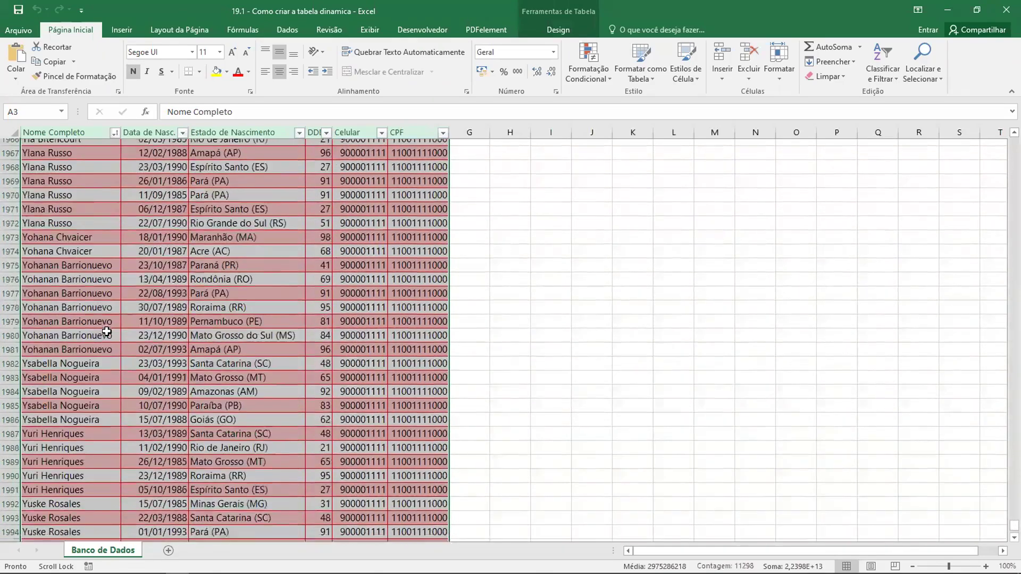
{"action": "scroll", "coordinate": [107, 332], "scroll_direction": "up", "scroll_amount": 5}
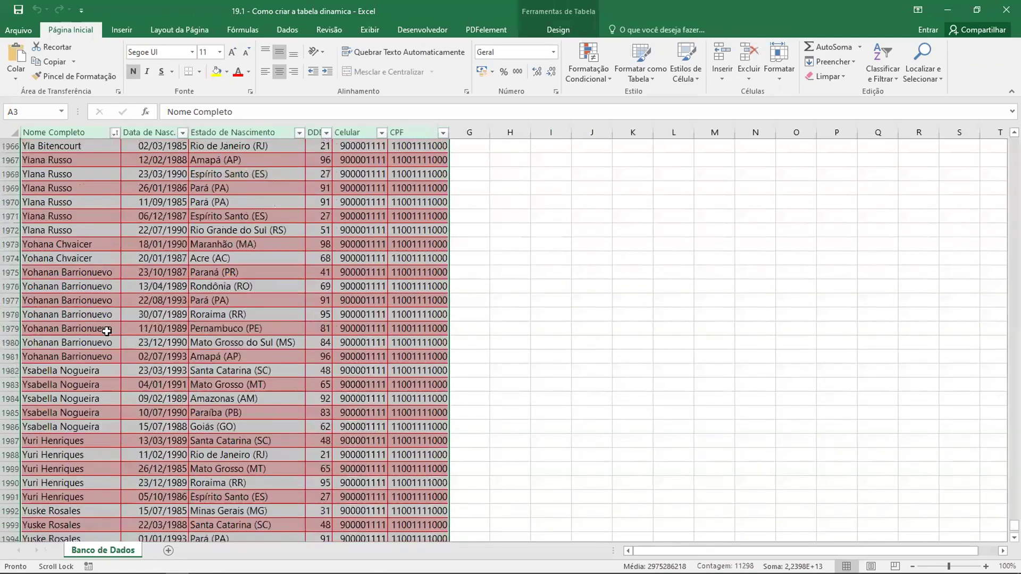
{"action": "scroll", "coordinate": [107, 330], "scroll_direction": "down", "scroll_amount": 5}
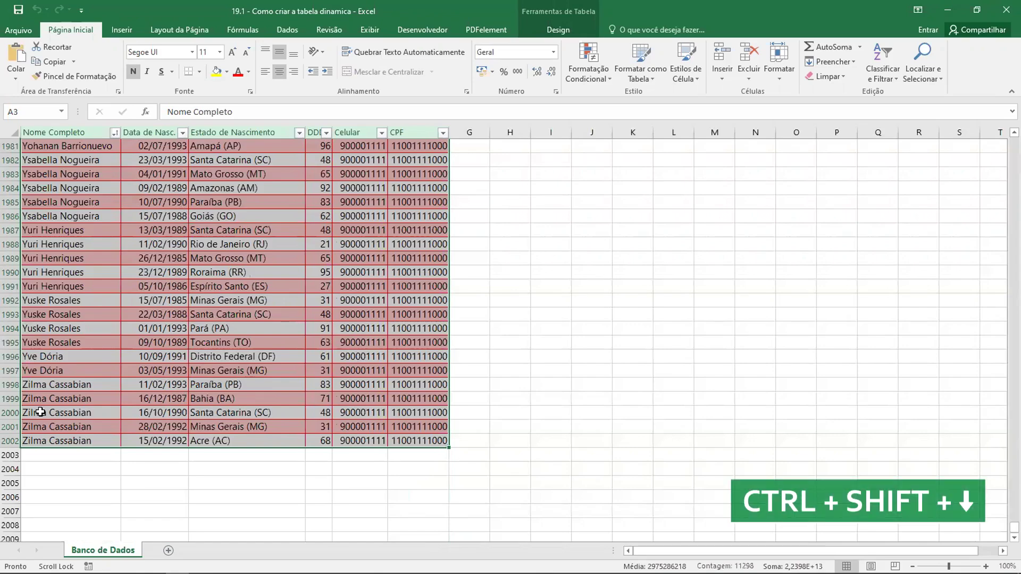
{"action": "key", "text": "ctrl+shift+Up"}
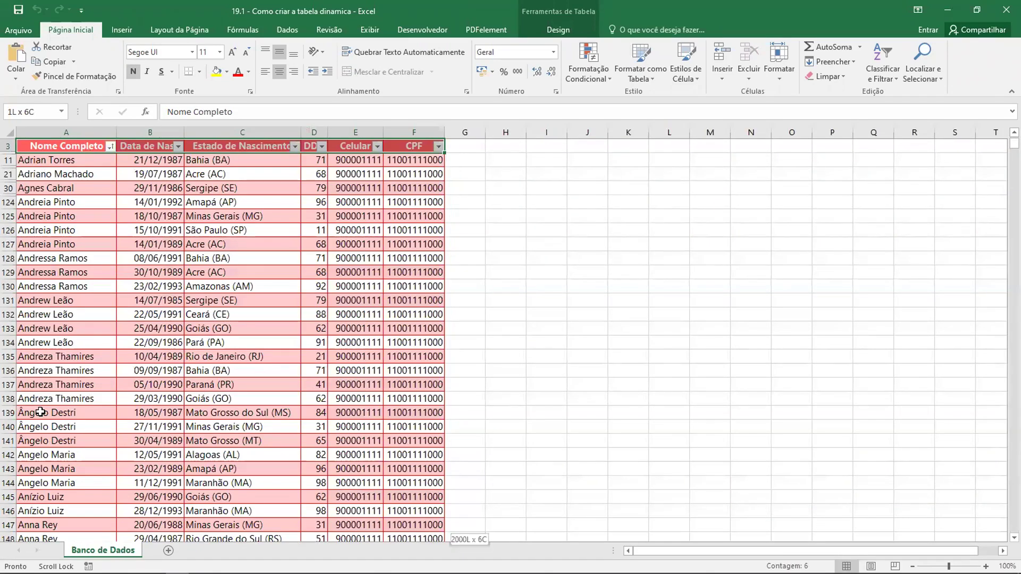
{"action": "key", "text": "ctrl+shift+Down"}
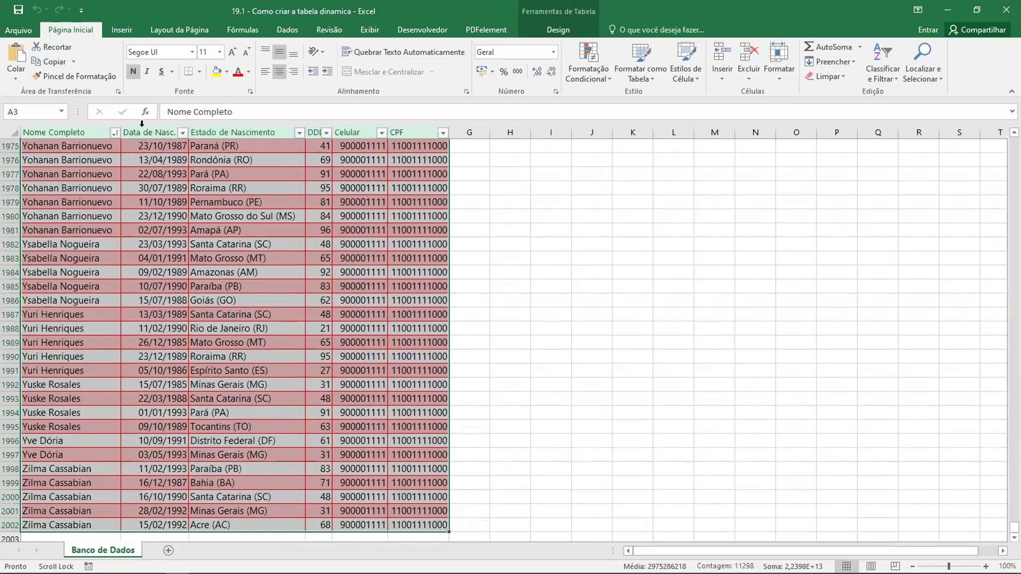
Create a PivotTable from the selected table Tabela1, placing the report on a new worksheet
{"action": "left_click", "coordinate": [118, 30]}
{"action": "key", "text": "ctrl+q"}
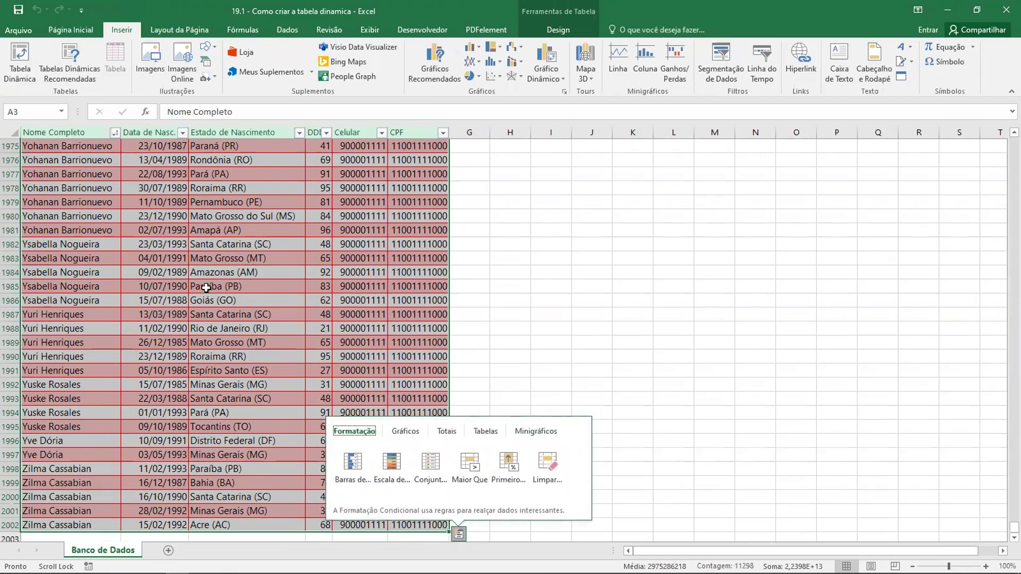
{"action": "left_click", "coordinate": [119, 31]}
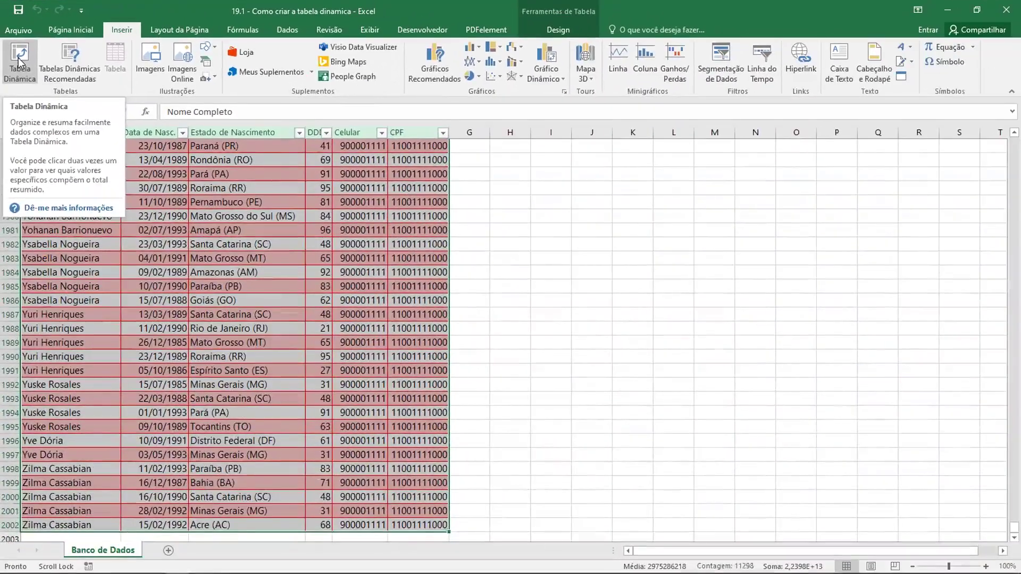
{"action": "left_click", "coordinate": [37, 142]}
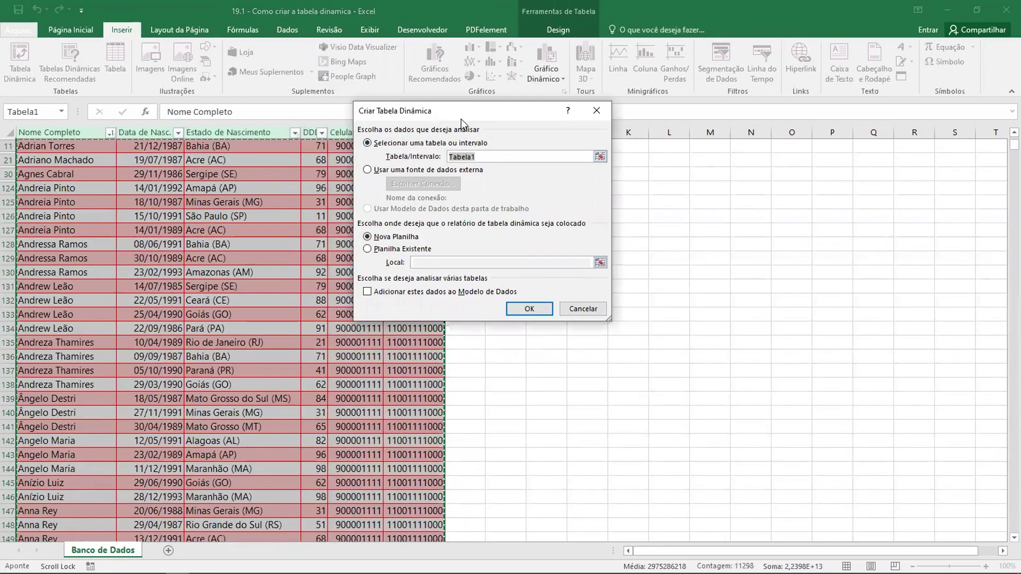
{"action": "left_click_drag", "start_coordinate": [461, 119], "coordinate": [572, 174]}
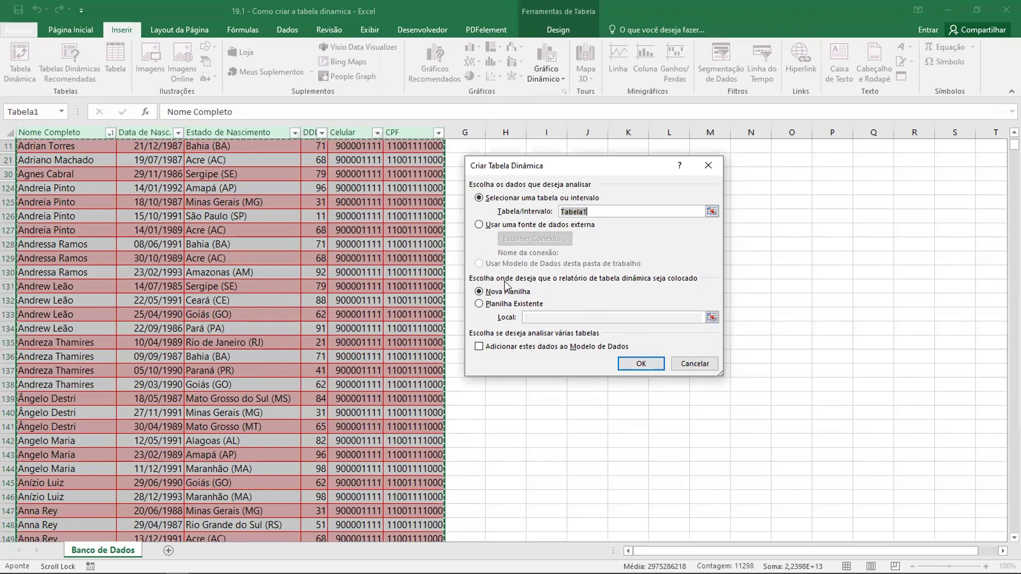
{"action": "left_click", "coordinate": [641, 365]}
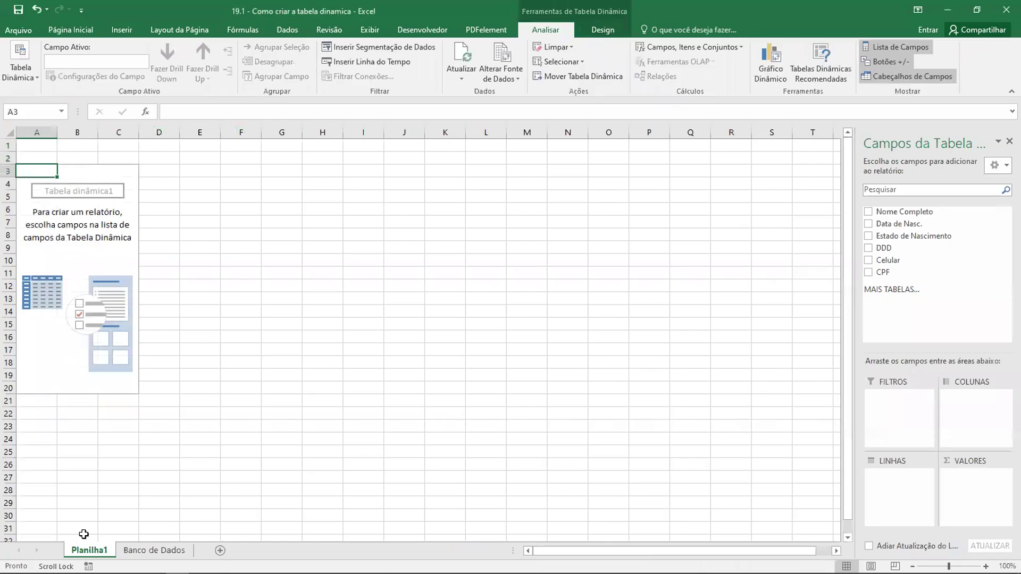
Compare the empty pivot report and its field list with the column headings on the Banco de Dados sheet
{"action": "left_click", "coordinate": [154, 550]}
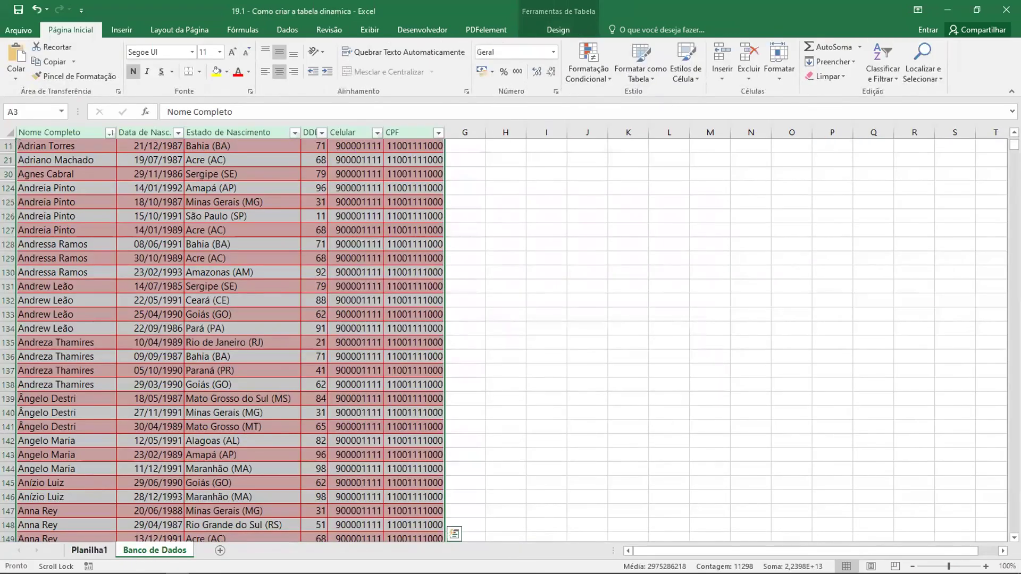
{"action": "left_click", "coordinate": [101, 553]}
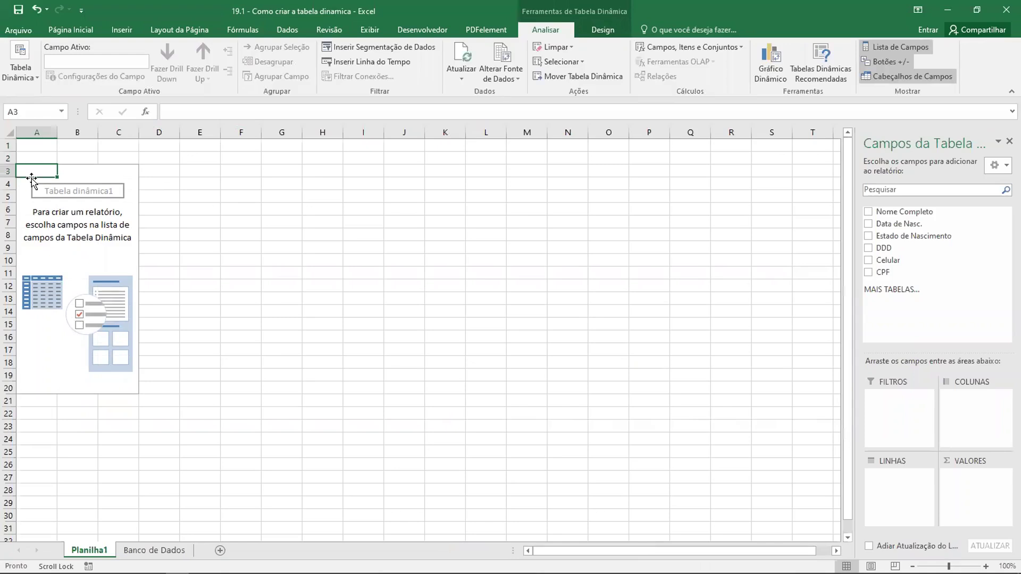
{"action": "left_click", "coordinate": [283, 223]}
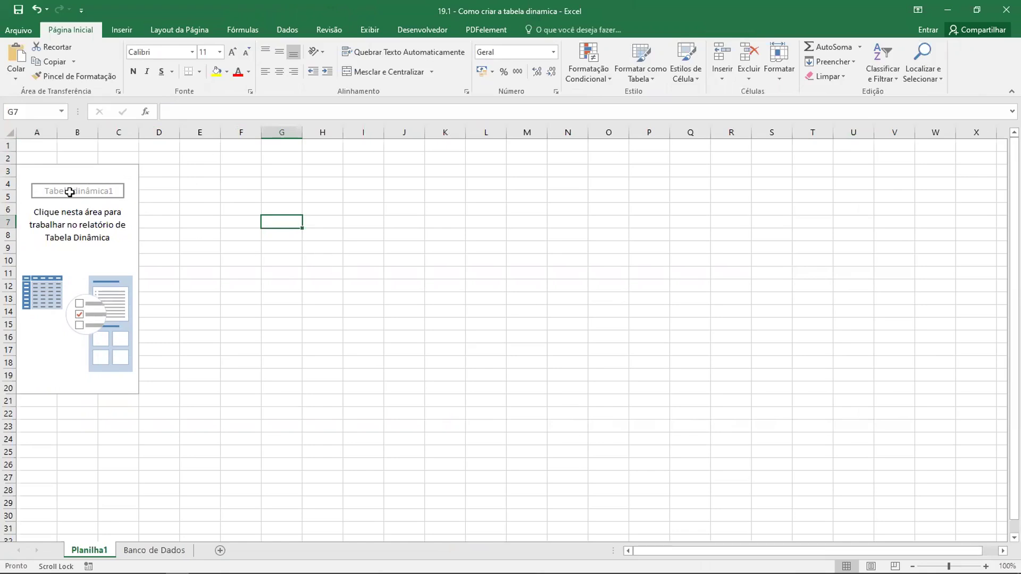
{"action": "left_click", "coordinate": [23, 179]}
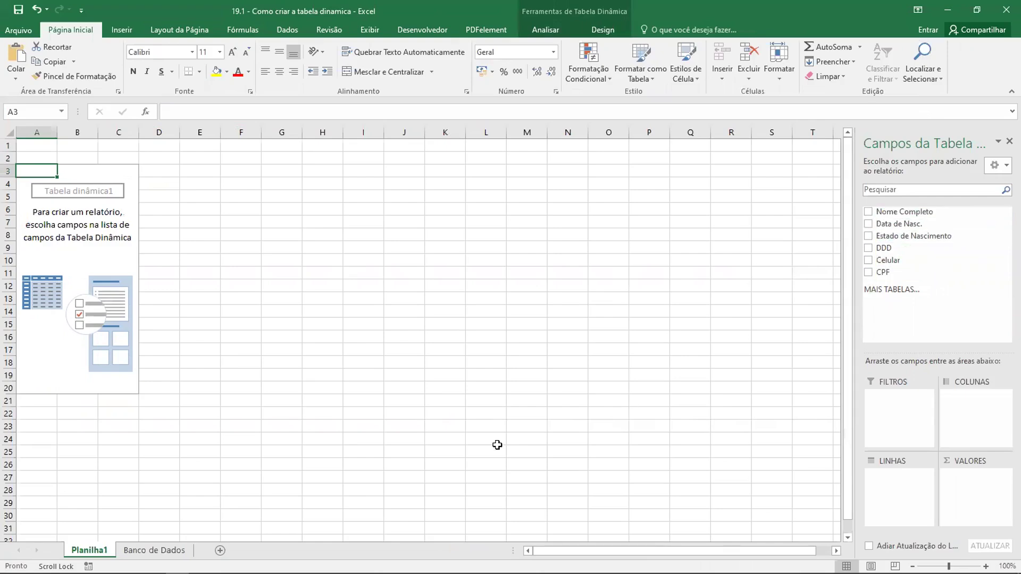
{"action": "left_click", "coordinate": [155, 550]}
{"action": "scroll", "coordinate": [104, 231], "scroll_direction": "up", "scroll_amount": 1}
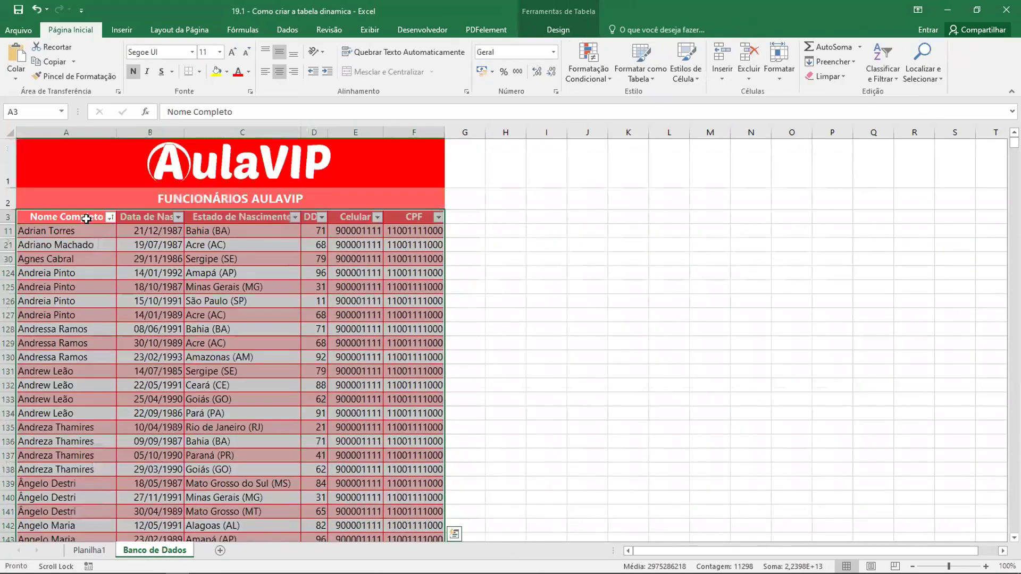
{"action": "left_click", "coordinate": [96, 550]}
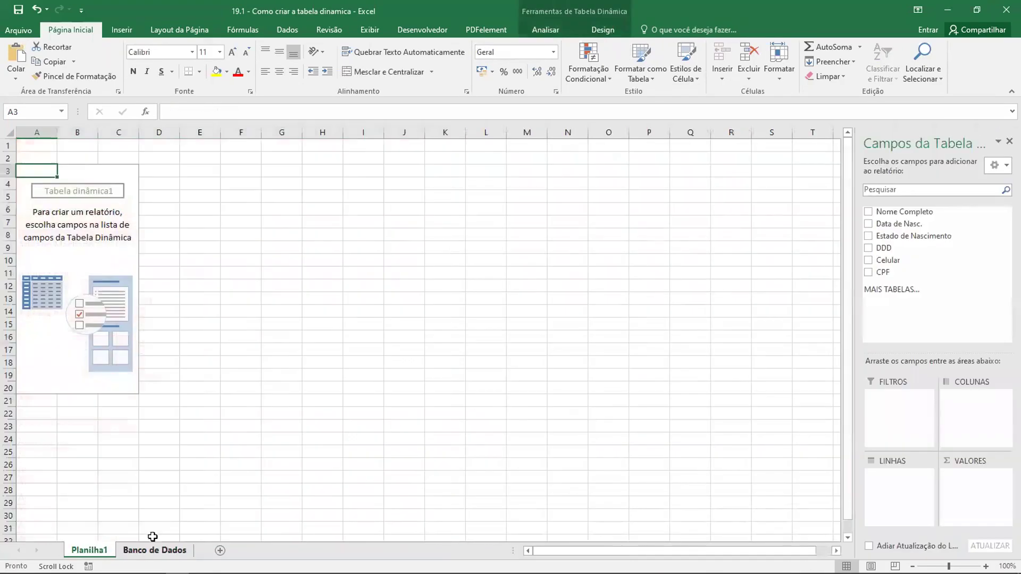
Add the Nome Completo field to the pivot table's rows and look through the listed names
{"action": "left_click", "coordinate": [869, 212]}
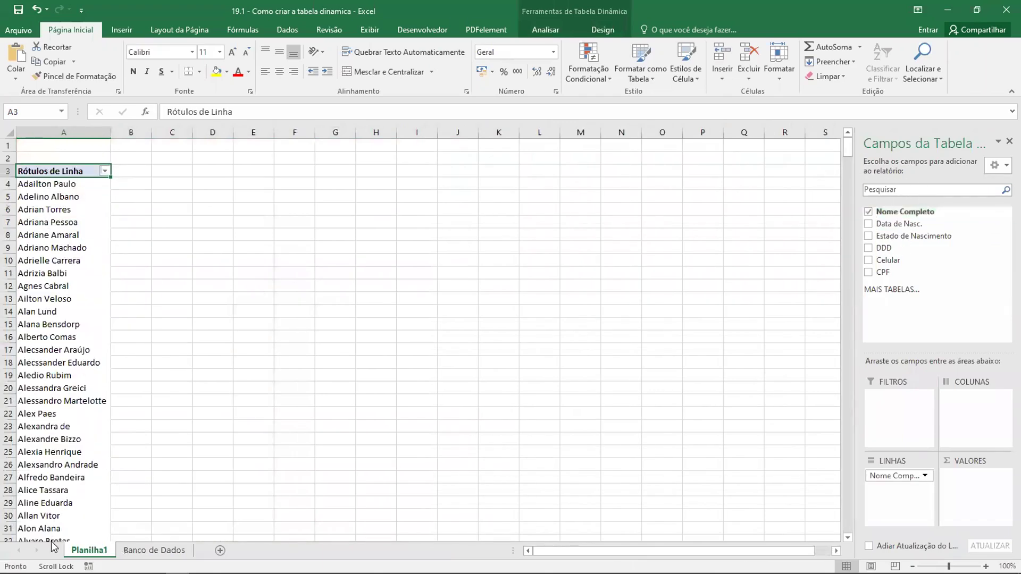
{"action": "scroll", "coordinate": [51, 290], "scroll_direction": "down", "scroll_amount": 8}
{"action": "scroll", "coordinate": [49, 316], "scroll_direction": "down", "scroll_amount": 20}
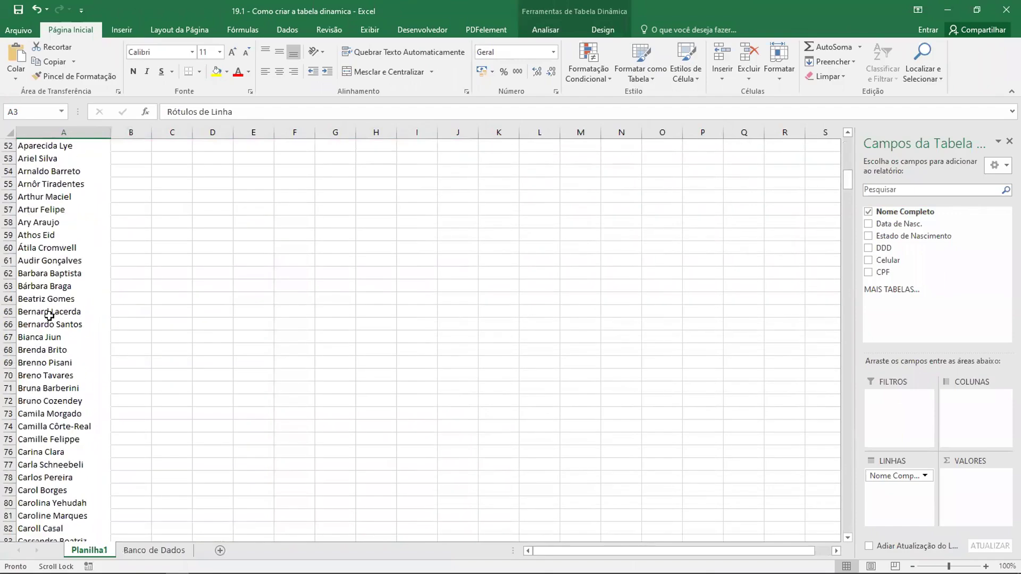
{"action": "scroll", "coordinate": [49, 315], "scroll_direction": "down", "scroll_amount": 17}
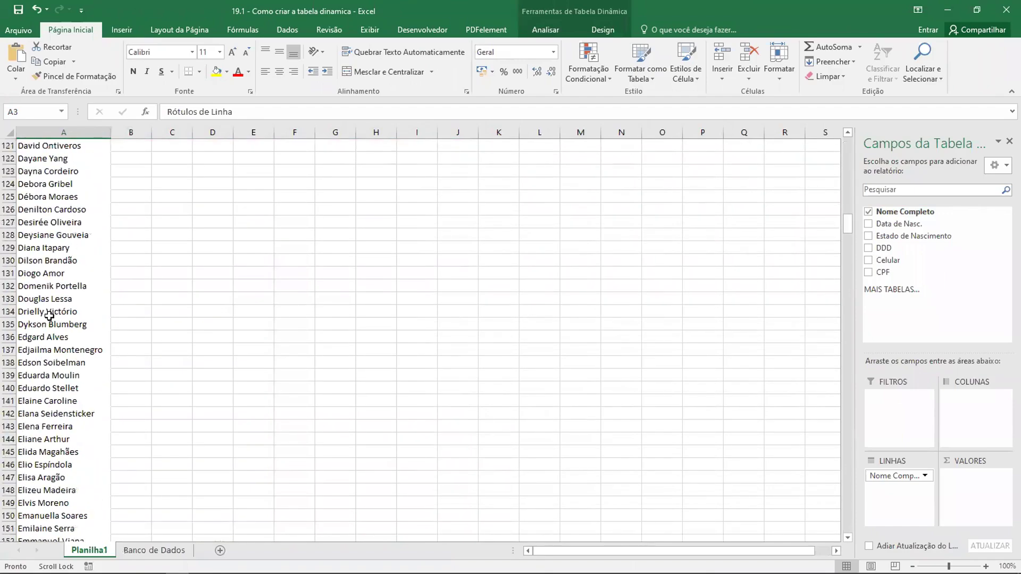
{"action": "scroll", "coordinate": [49, 315], "scroll_direction": "up", "scroll_amount": 13}
{"action": "scroll", "coordinate": [49, 315], "scroll_direction": "up", "scroll_amount": 20}
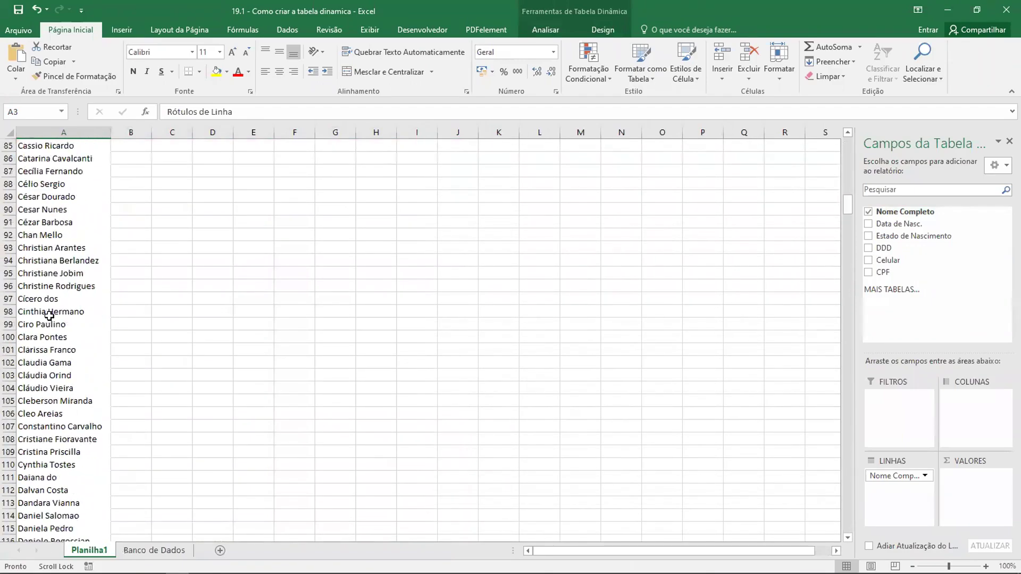
{"action": "scroll", "coordinate": [48, 315], "scroll_direction": "up", "scroll_amount": 12}
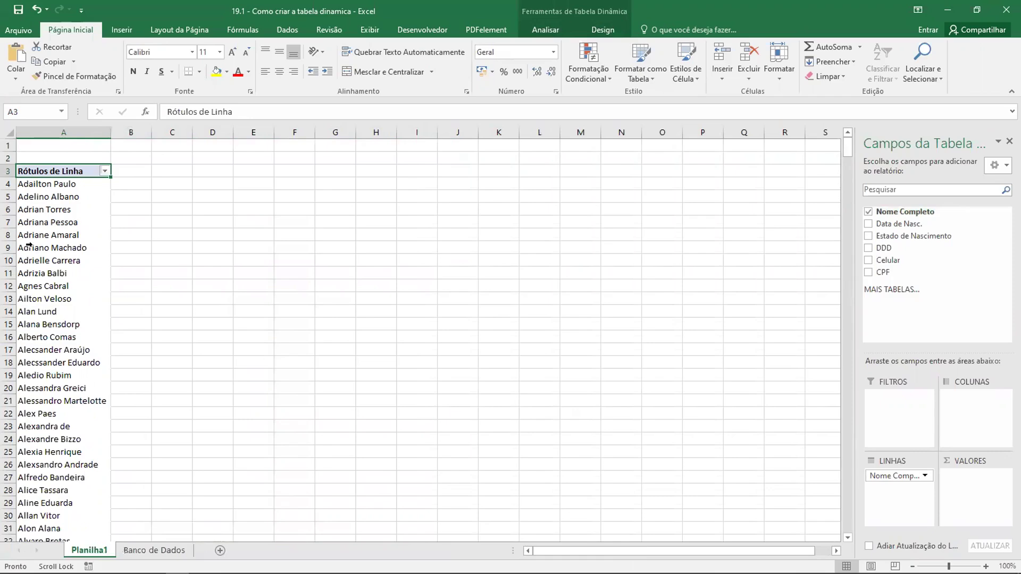
Replace Nome Completo with Data de Nasc. in the pivot rows, and try both fields together
{"action": "left_click", "coordinate": [869, 212]}
{"action": "left_click", "coordinate": [870, 223]}
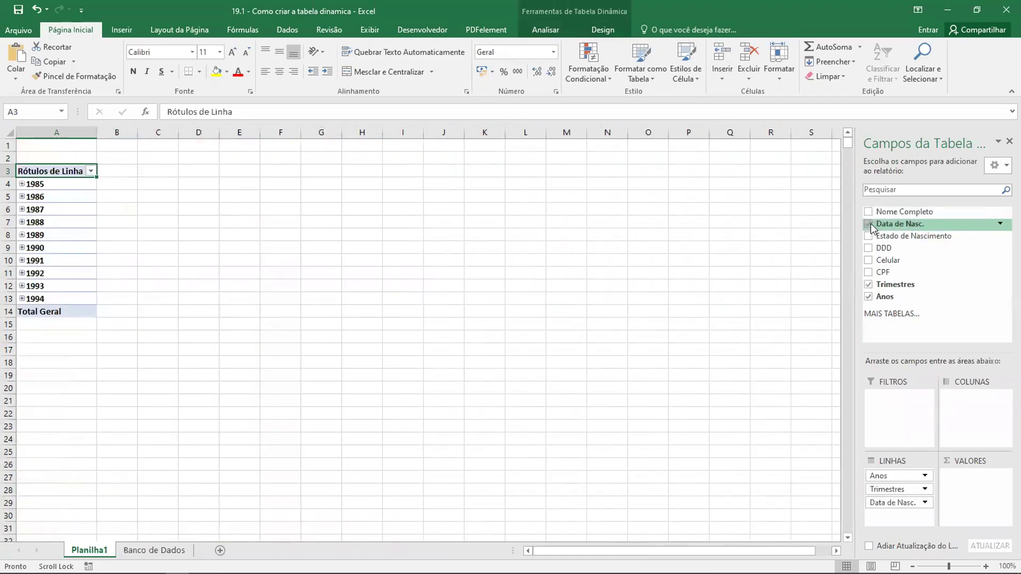
{"action": "left_click", "coordinate": [869, 224]}
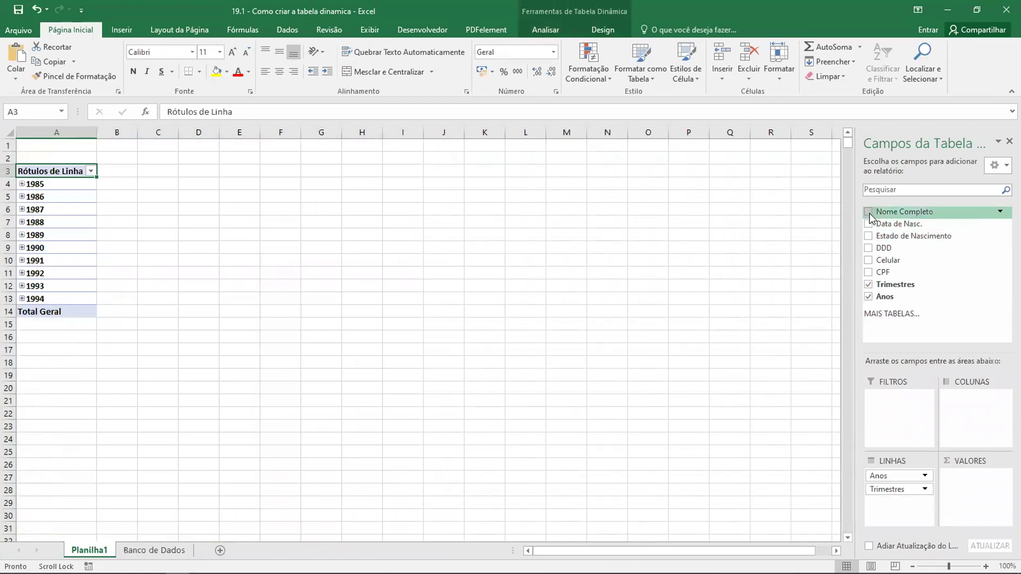
{"action": "left_click", "coordinate": [868, 211]}
{"action": "left_click", "coordinate": [870, 223]}
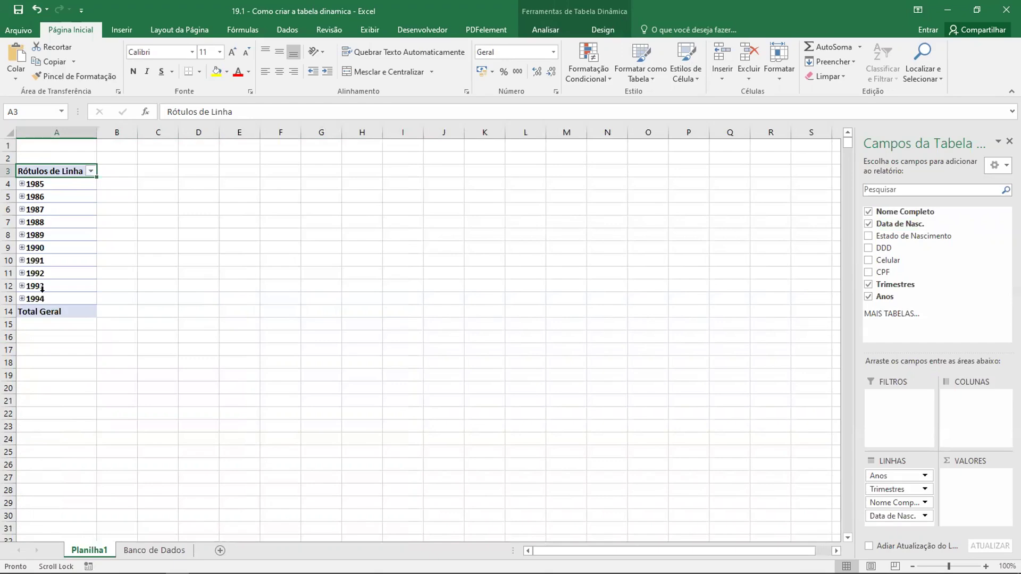
Clear the pivot table by removing the Nome Completo, Data de Nasc., Anos and Trimestres fields
{"action": "left_click", "coordinate": [869, 212]}
{"action": "left_click", "coordinate": [869, 224]}
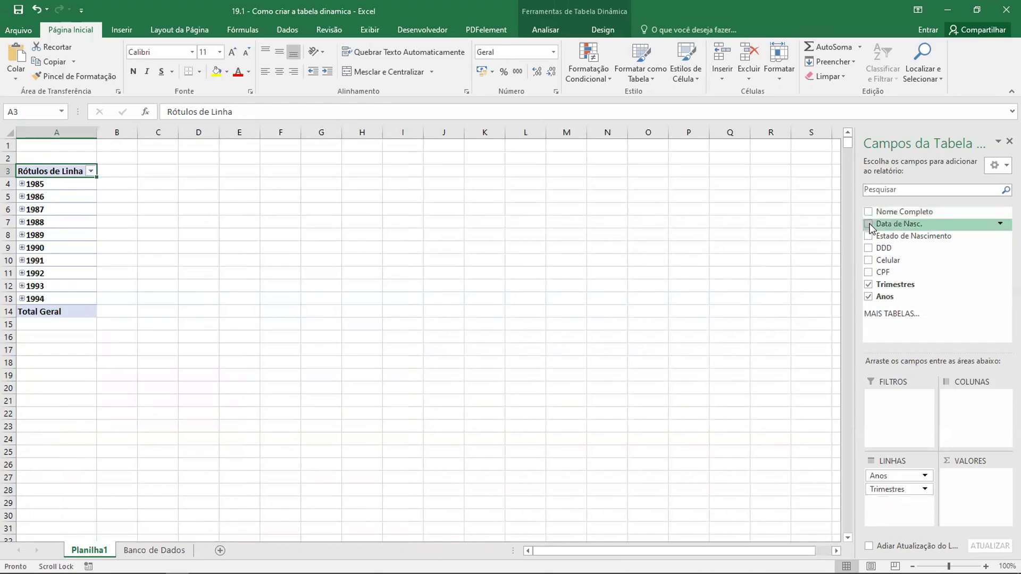
{"action": "left_click_drag", "start_coordinate": [899, 476], "coordinate": [912, 340]}
{"action": "left_click_drag", "start_coordinate": [900, 476], "coordinate": [926, 346]}
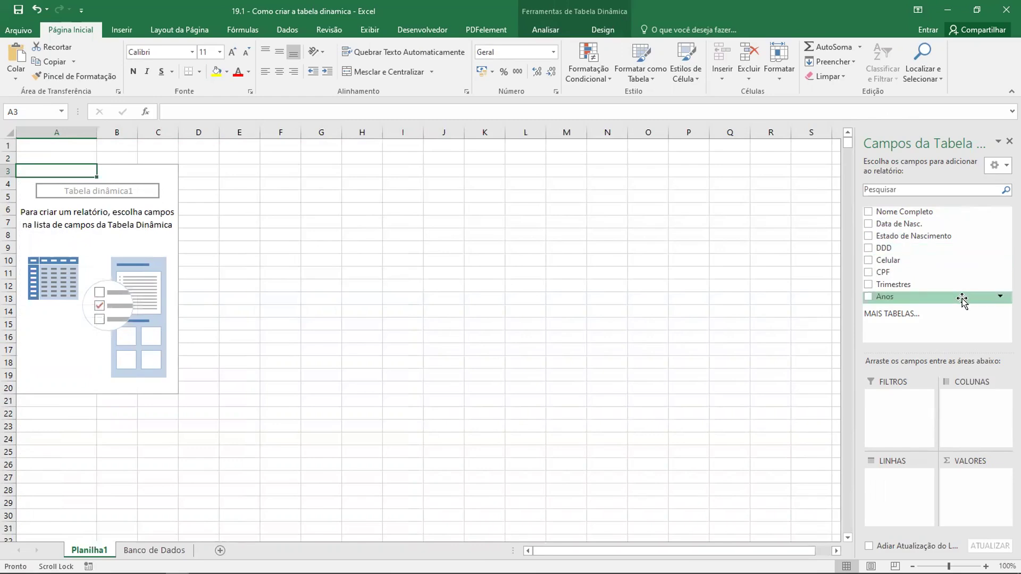
Return to the Banco de Dados sheet to review the source table
{"action": "left_click", "coordinate": [142, 551]}
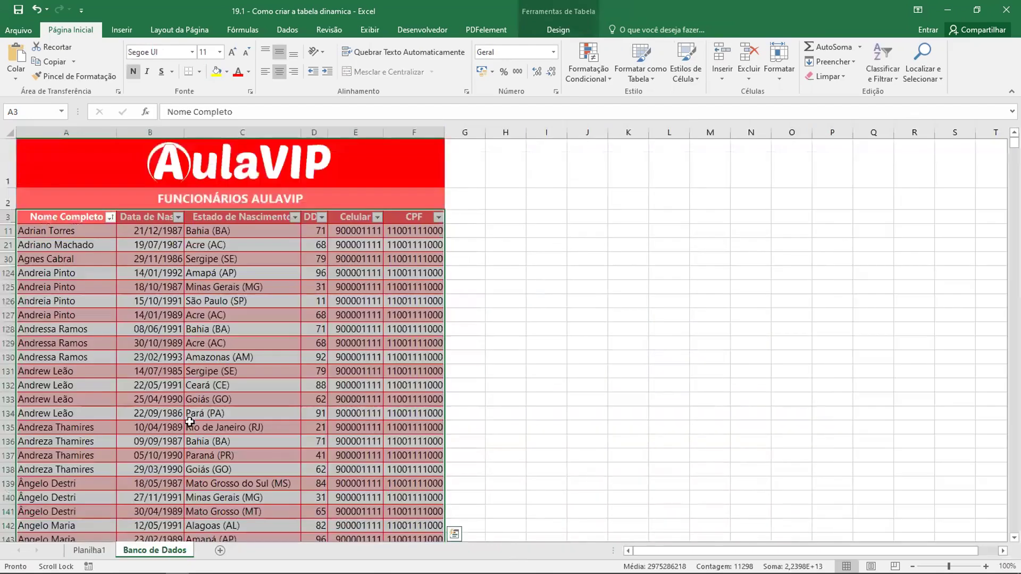